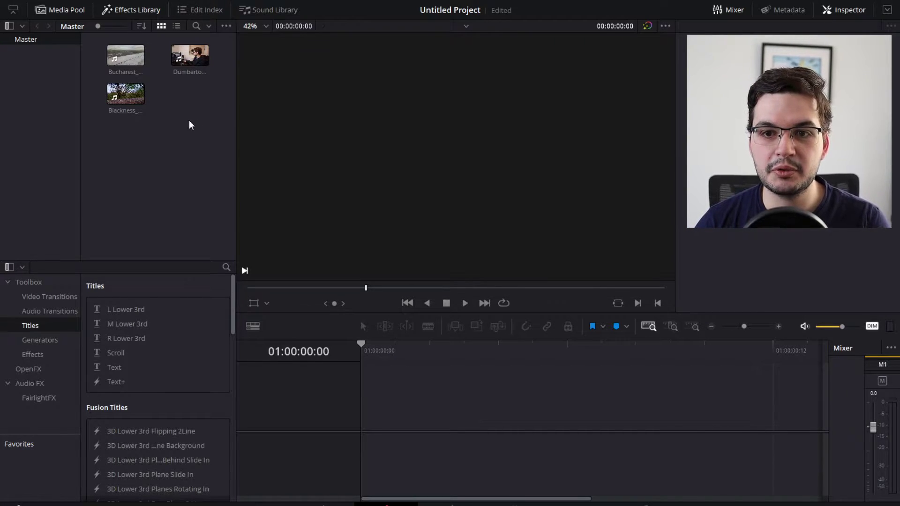
Place Blackness_Castle_Final.mp4 on a new timeline and split it where the castle aerial shot begins.
left_click_drag(136, 100, 371, 424)
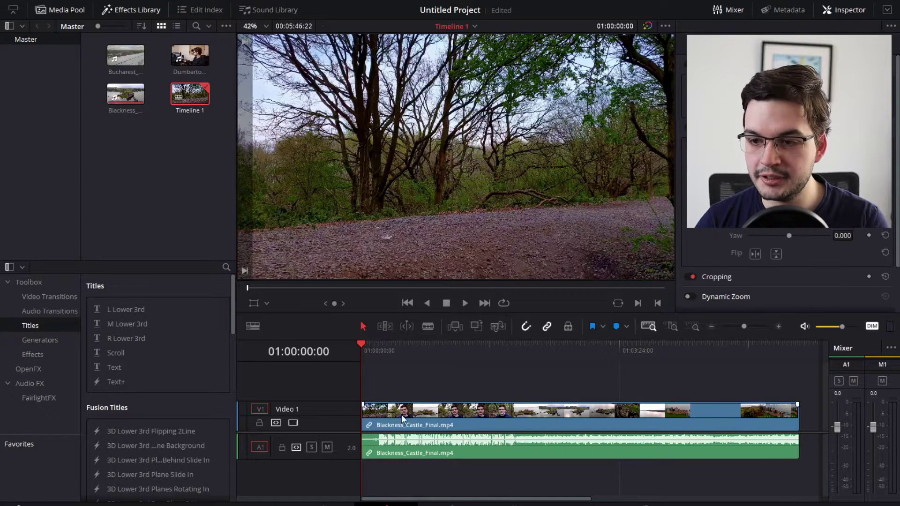
left_click_drag(513, 351, 516, 342)
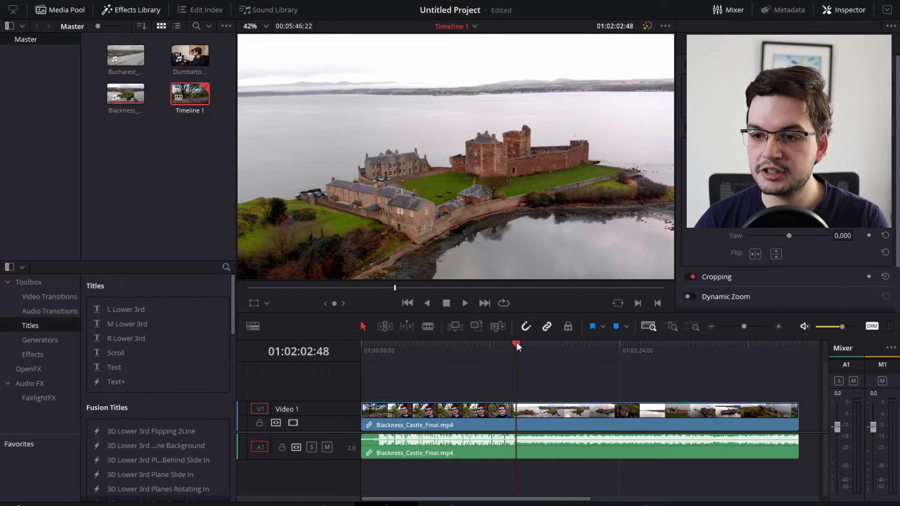
key("ctrl+b")
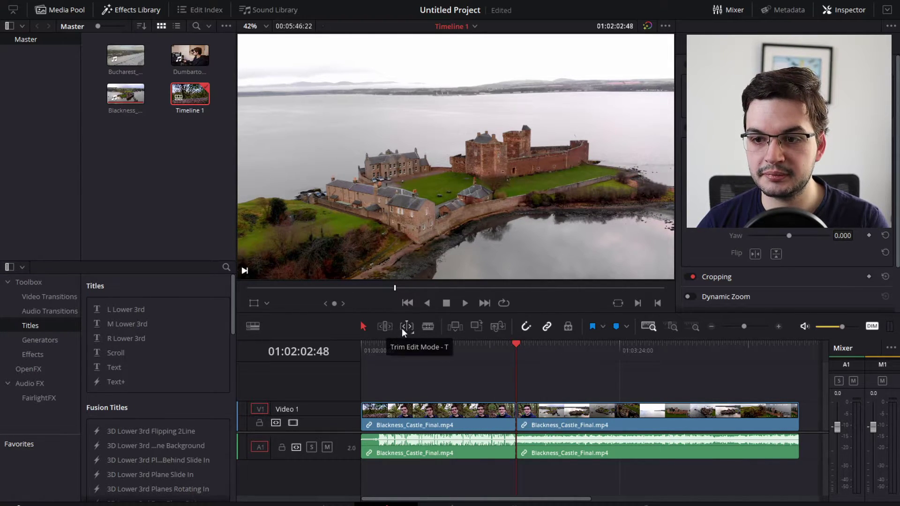
Ripple delete the opening talking-head part, shortening Timeline 1 to 00:03:43:34.
left_click(427, 327)
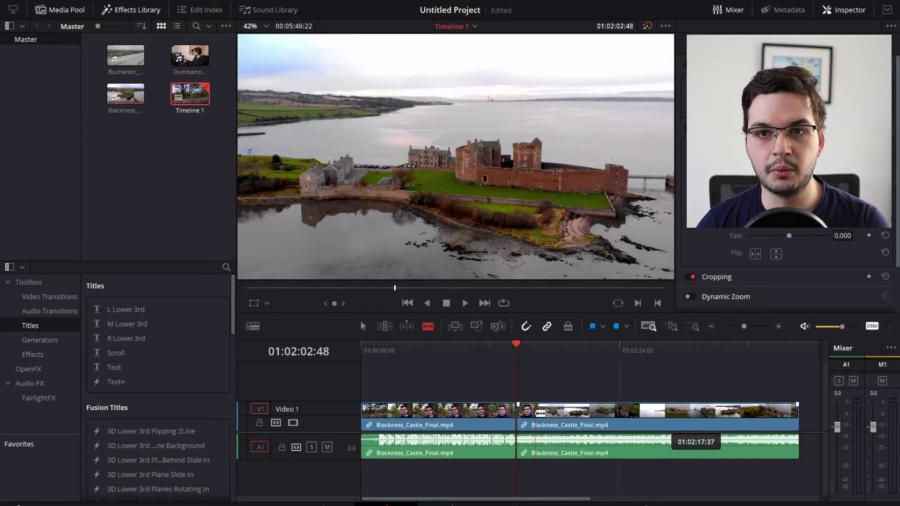
key("a")
left_click(437, 412)
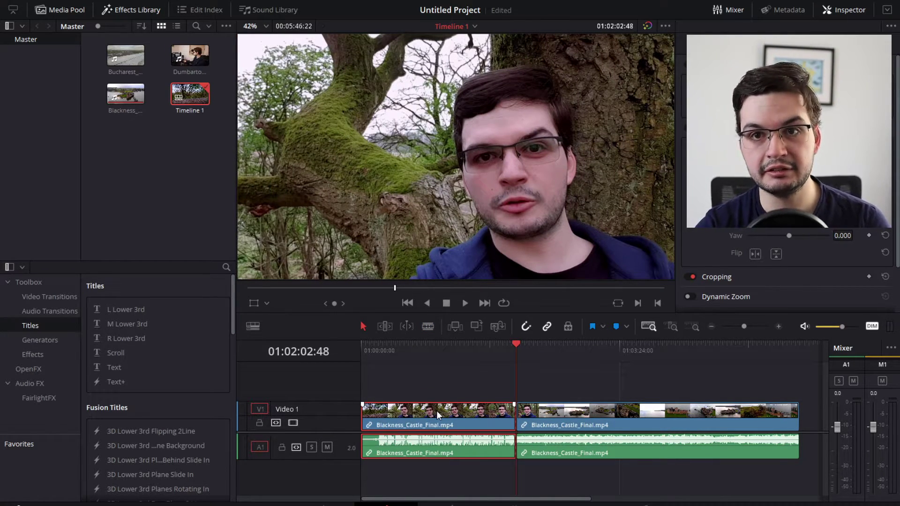
key("shift+BackSpace")
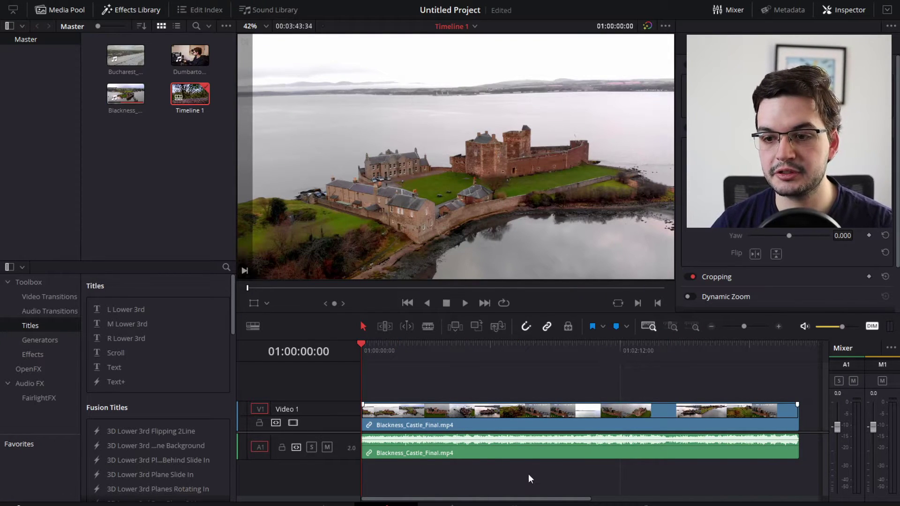
left_click_drag(536, 500, 669, 489)
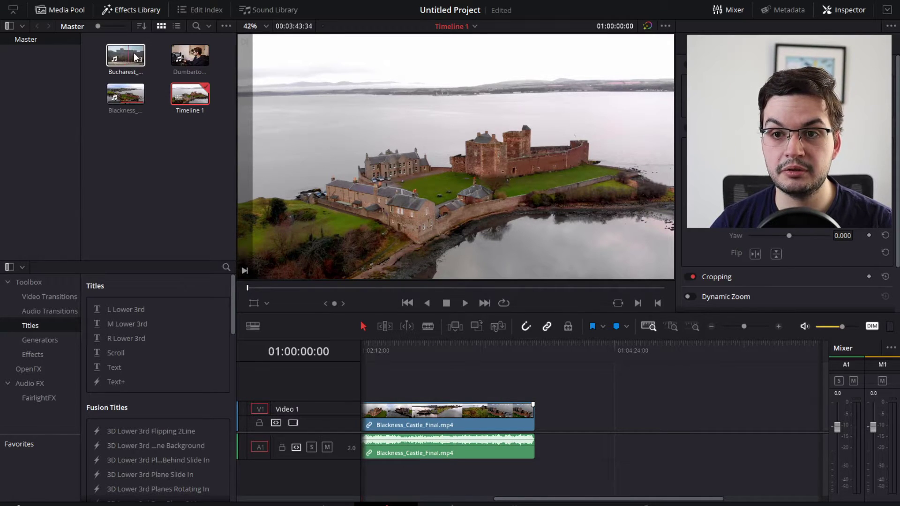
Add Dumbarton_Castle_Final.mp4 after Blackness, split it at the aerial shot, and delete its opening.
left_click_drag(190, 55, 547, 424)
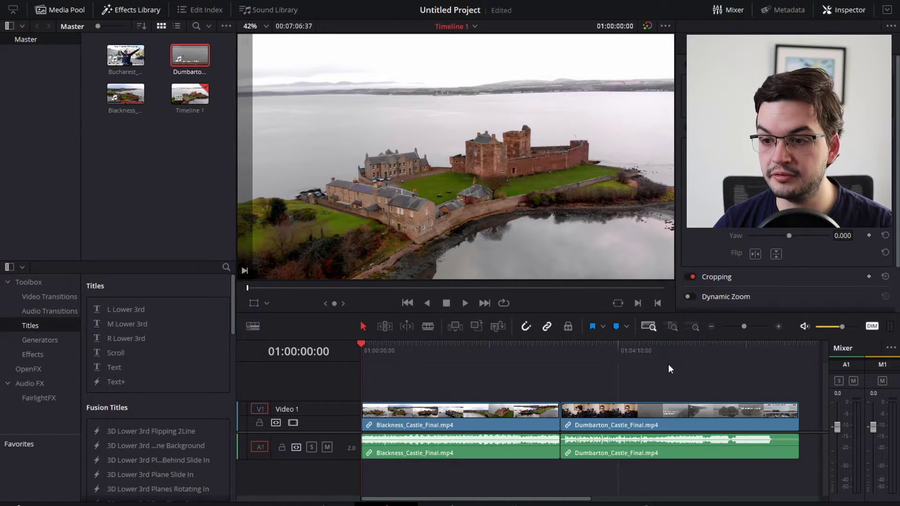
left_click_drag(618, 353, 659, 349)
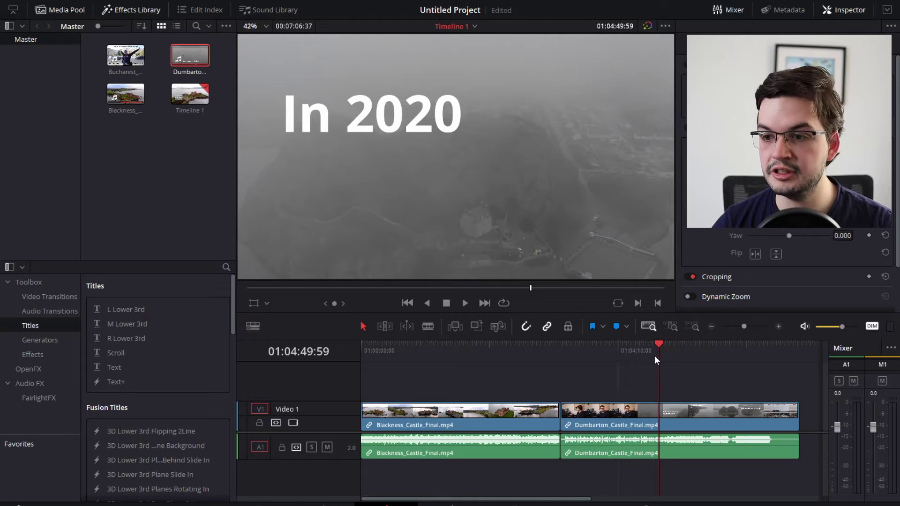
key("ctrl+b")
left_click(610, 422)
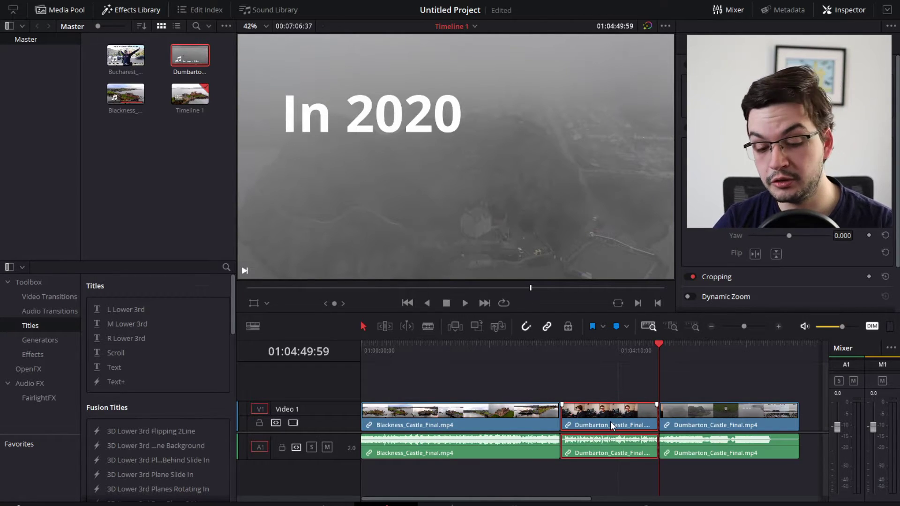
key("Delete")
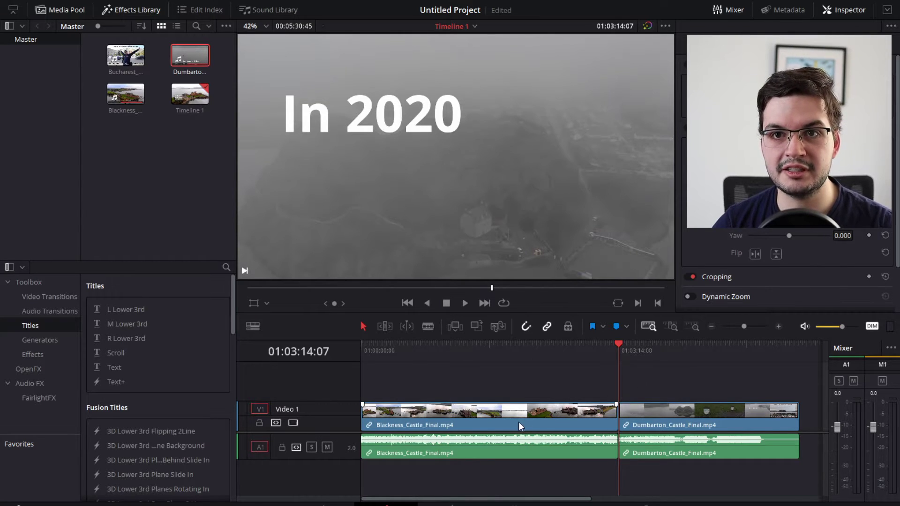
left_click_drag(488, 499, 586, 498)
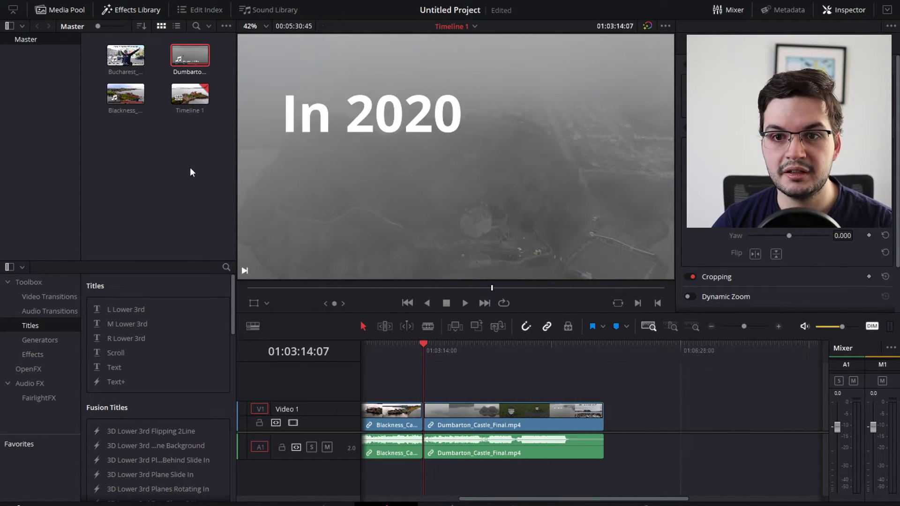
Append Bucharest_Final.mp4 to the timeline end and untick Link Clips to separate its audio.
left_click_drag(123, 64, 554, 427)
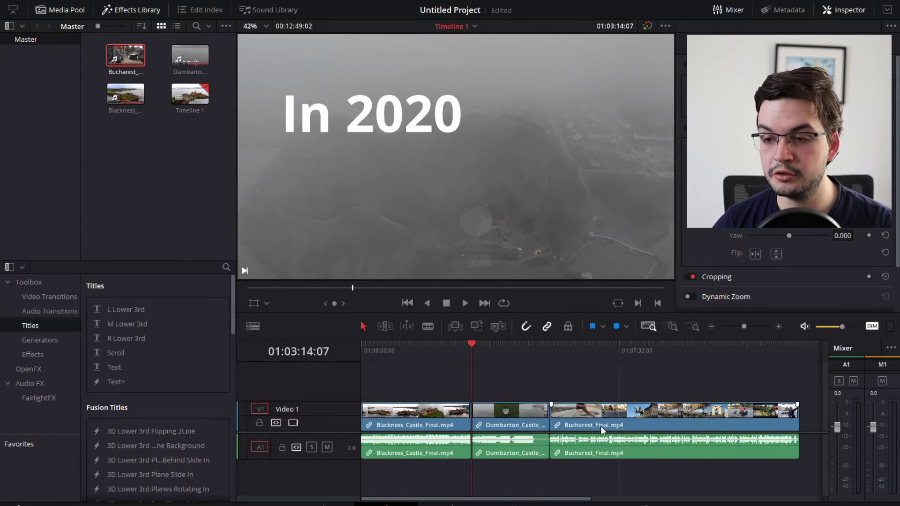
left_click(604, 416)
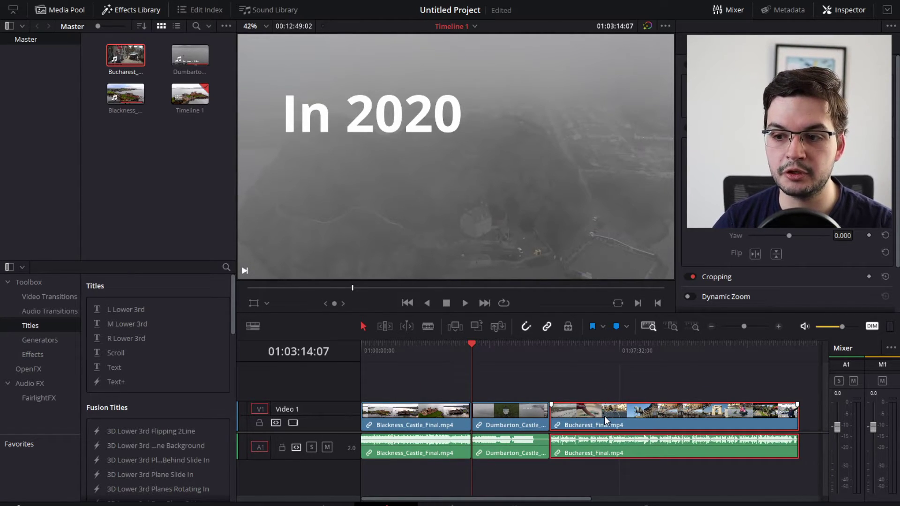
right_click(604, 415)
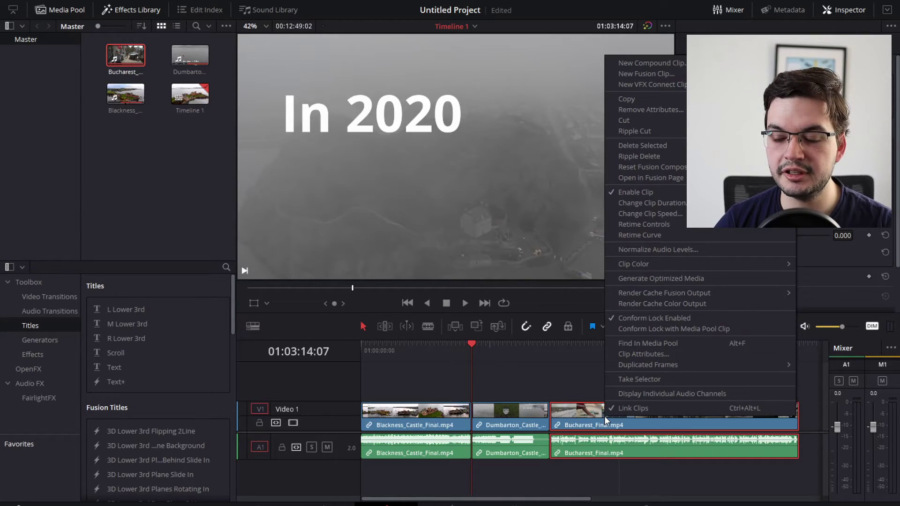
left_click(659, 409)
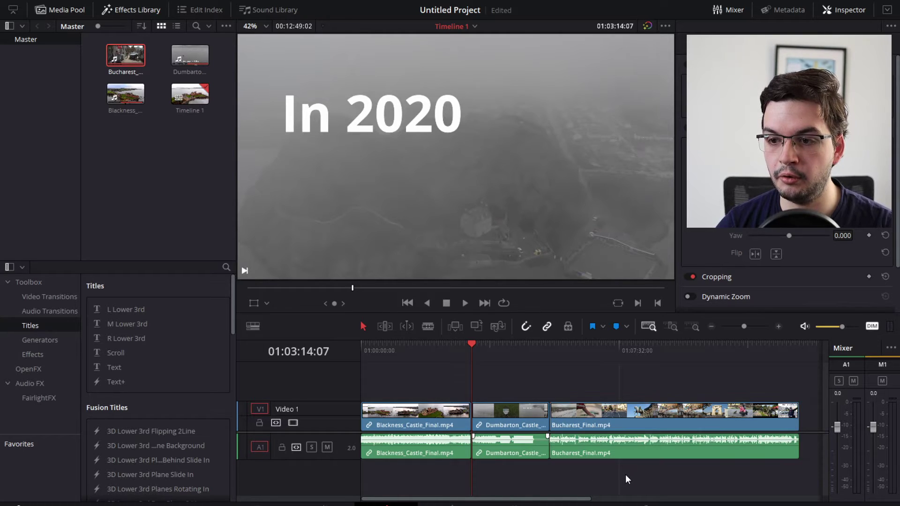
left_click(618, 451)
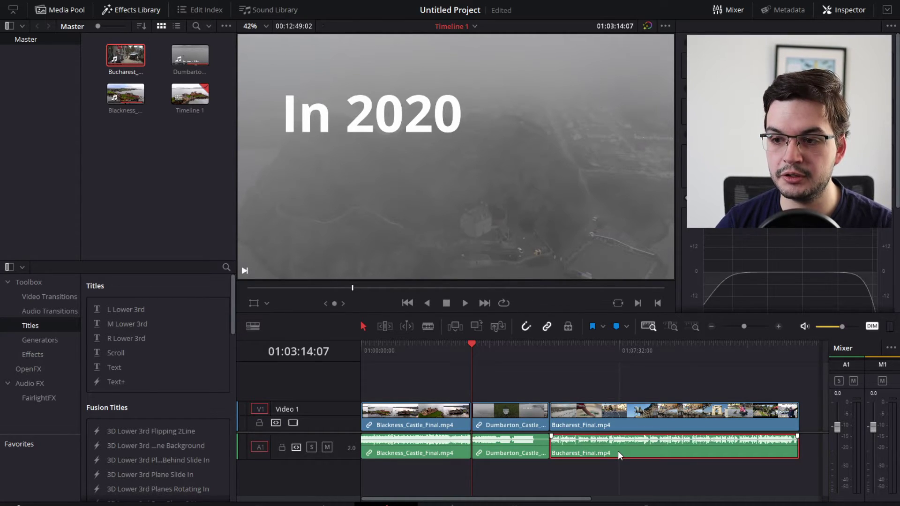
Split the Bucharest clip at four points, from the Day 2 shot through the cat shot.
left_click(610, 348)
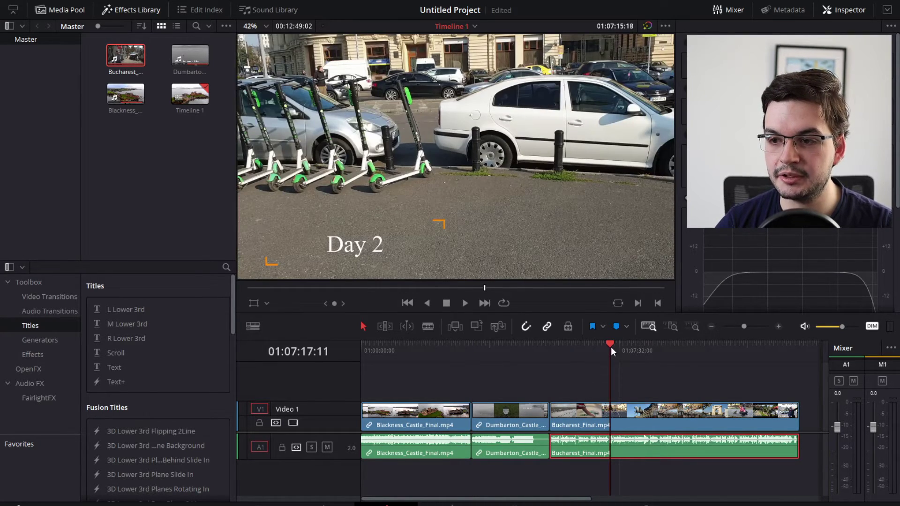
left_click(615, 345)
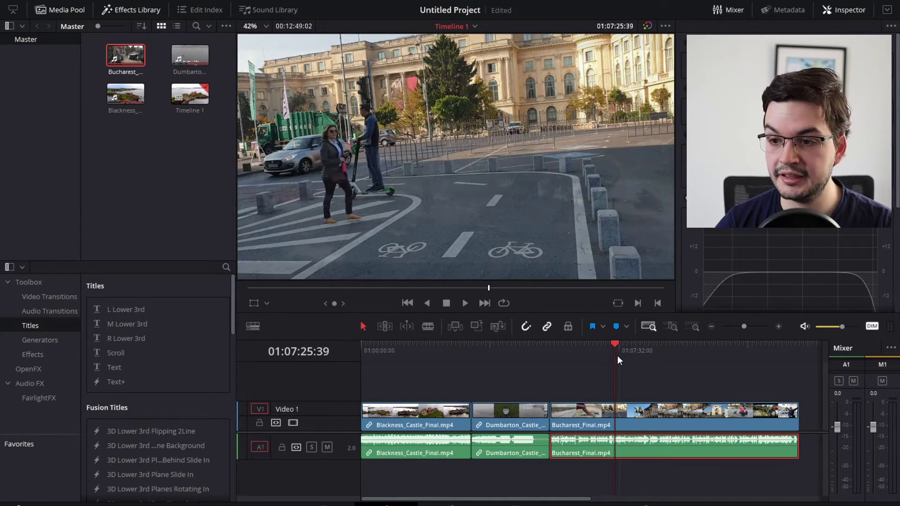
key("ctrl+b")
left_click(637, 343)
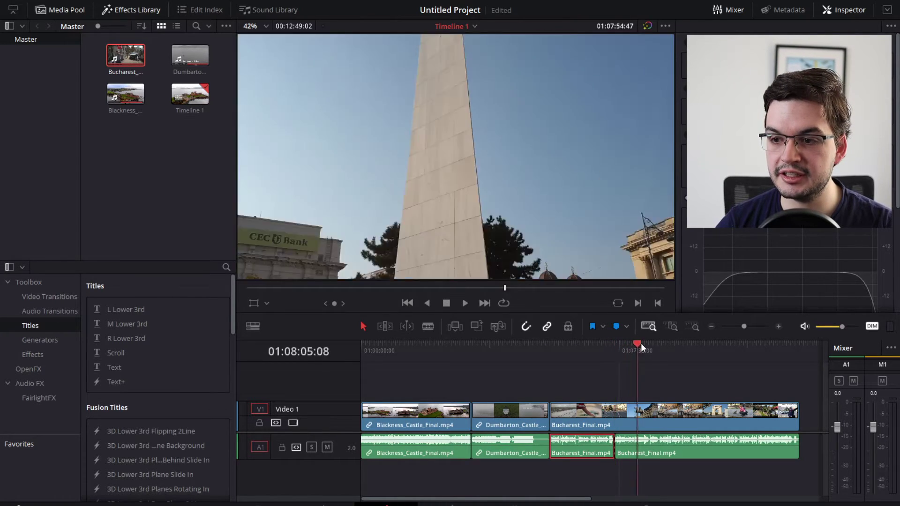
left_click(643, 343)
key("ctrl+b")
left_click(658, 344)
left_click(682, 344)
key("ctrl+b")
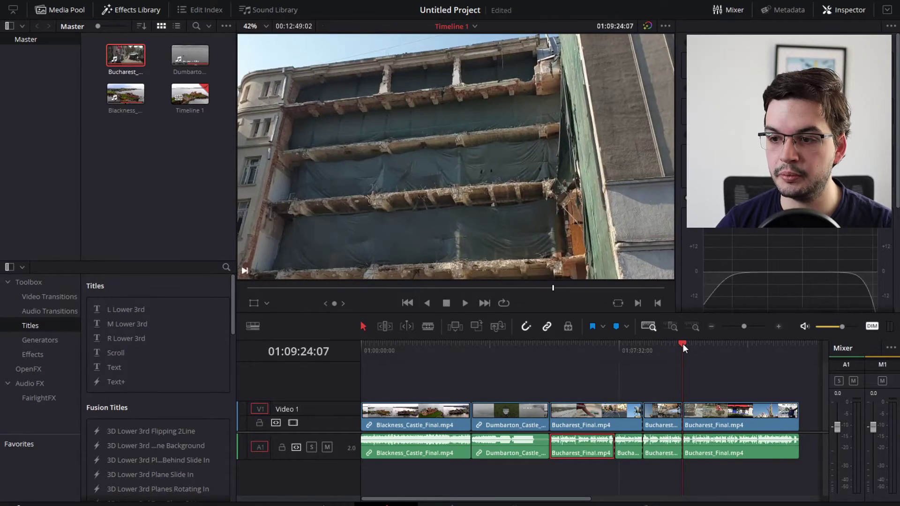
left_click_drag(682, 344, 737, 344)
key("ctrl+b")
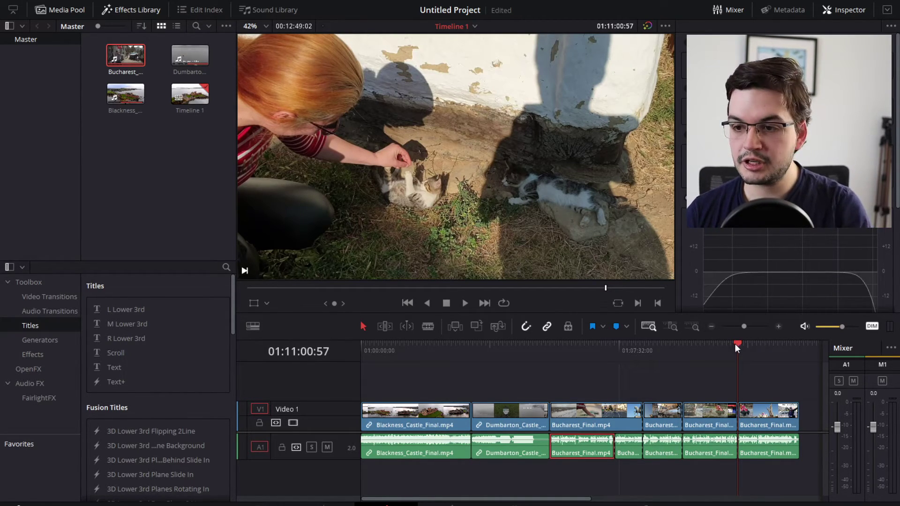
left_click(627, 453)
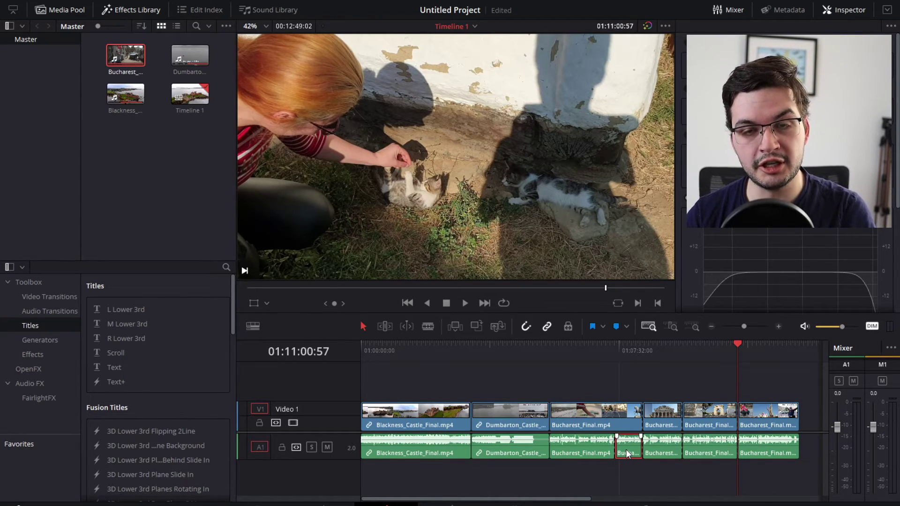
Delete two short Bucharest audio sections on A1, leaving gaps beneath the video.
key("BackSpace")
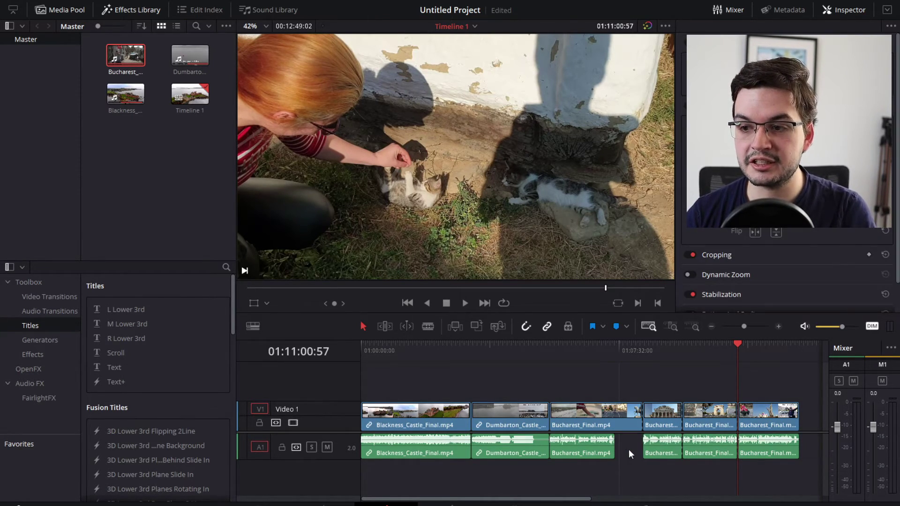
left_click(712, 453)
key("BackSpace")
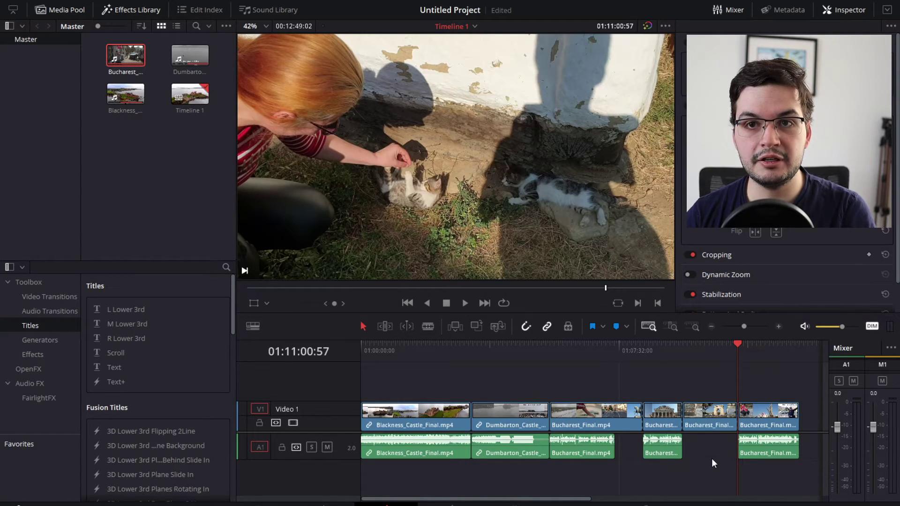